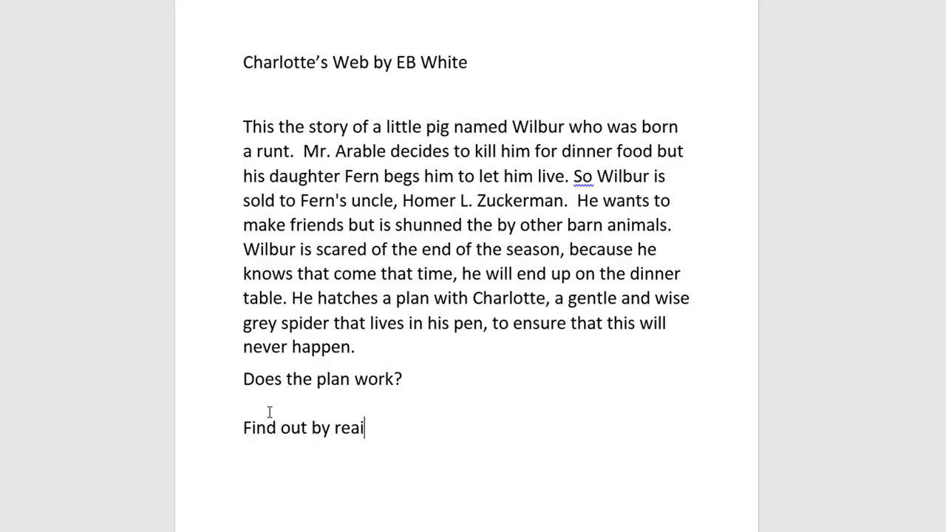
- Continue the summary's last line with the closing invitation and fix a doubled letter
type("dd")
key("BackSpace")
type("i")
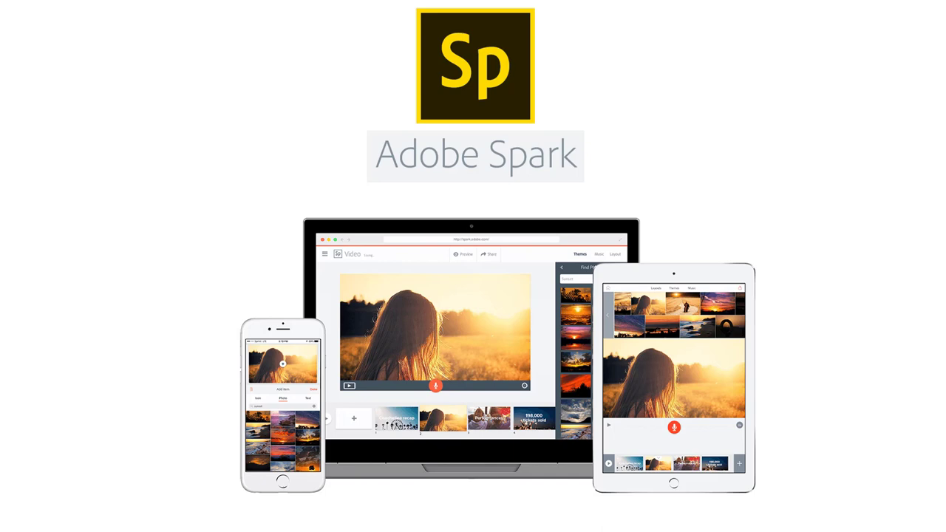
left_click_drag(359, 426, 360, 427)
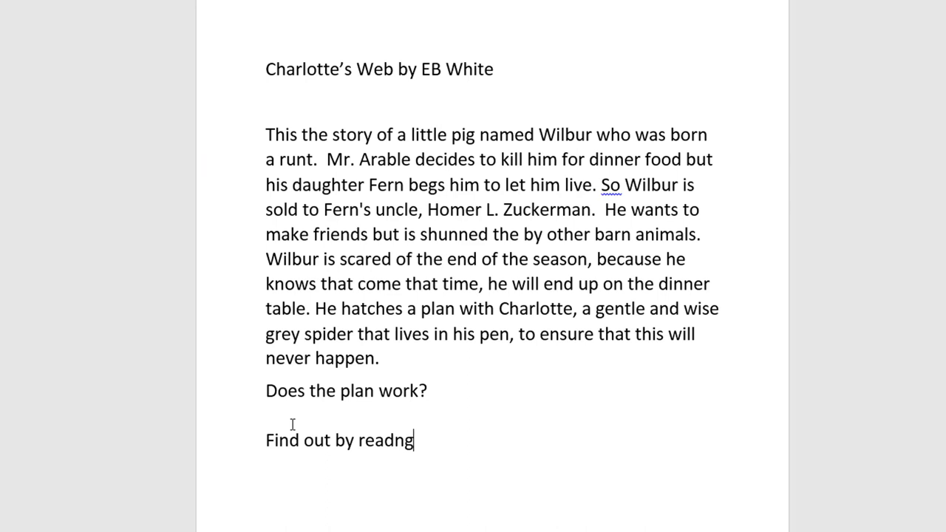
key("BackSpace")
key("BackSpace")
key("BackSpace")
- Finish the line 'Find out by reading Charlotte's Web by EB White' and paste the story into slide 2's cell
type("dd")
key("BackSpace")
type("ing Charlo")
type("tte's We")
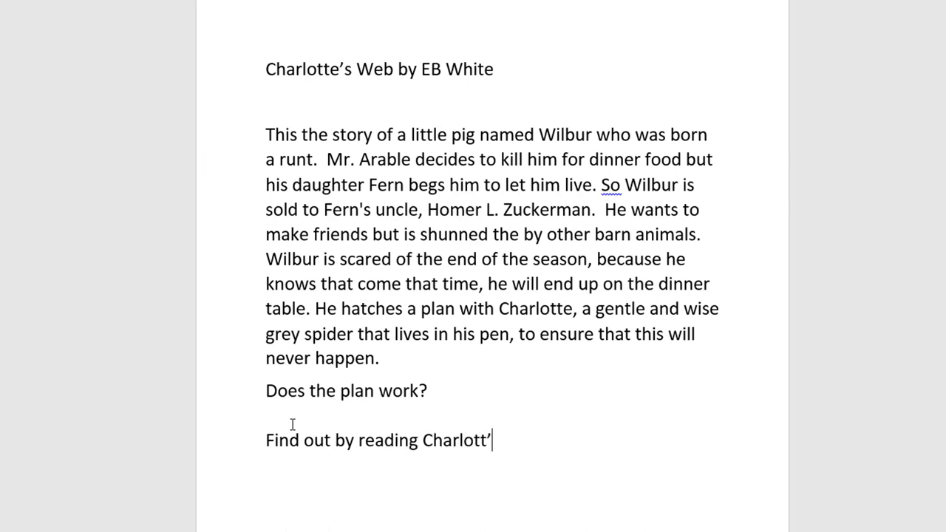
type("b by EB White")
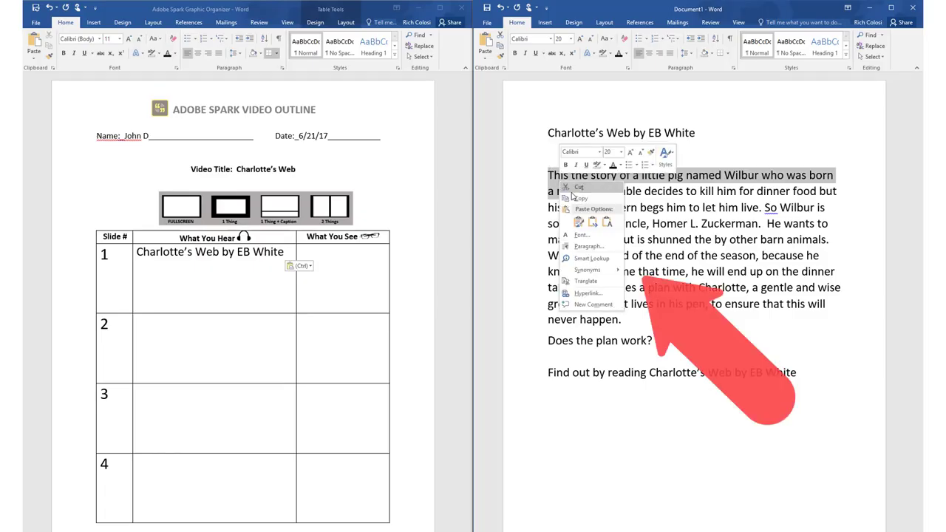
right_click(148, 322)
left_click(169, 367)
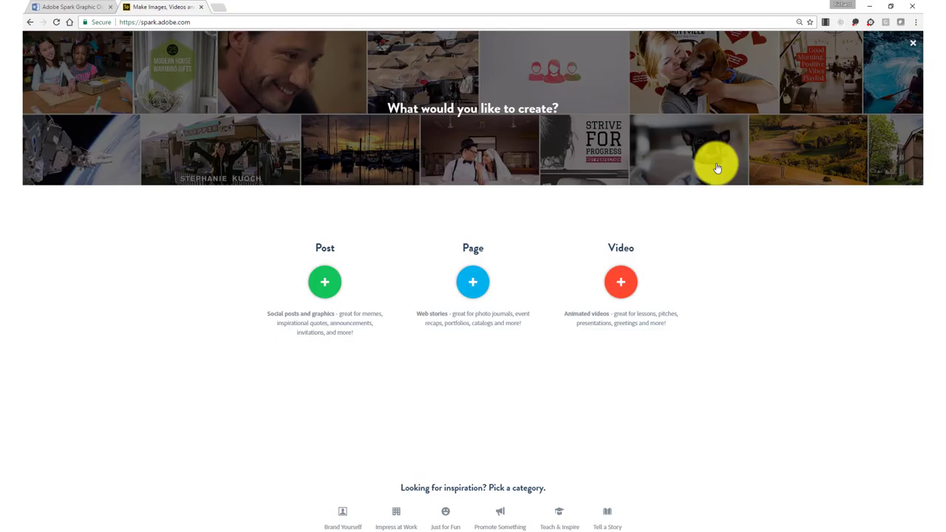
- Start a new video titled 'Charlotte's Web' from scratch and apply the Signal theme
left_click(615, 292)
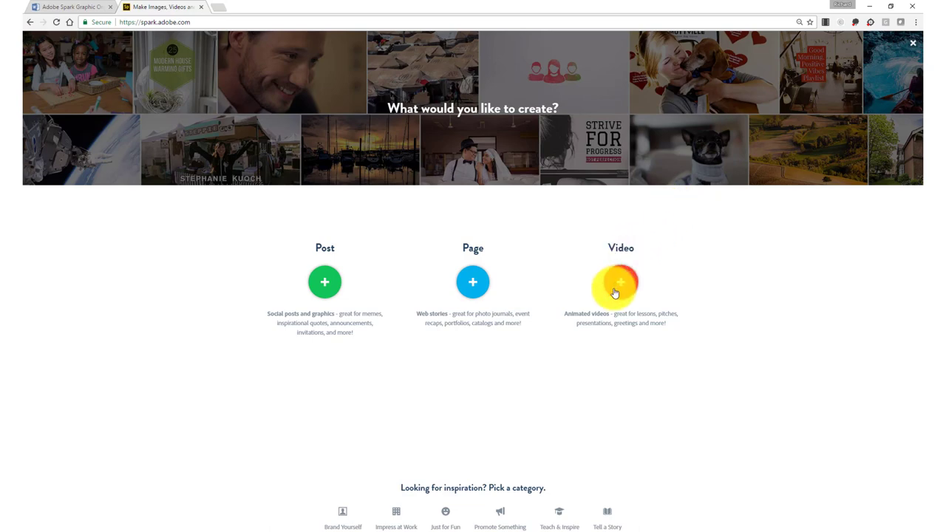
type("Charlo")
type("tte's W")
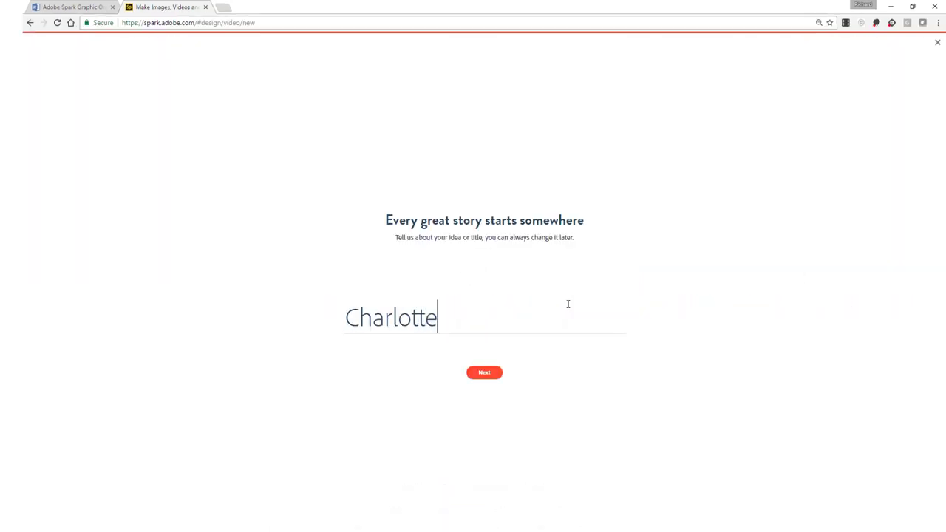
type("eb")
left_click(477, 372)
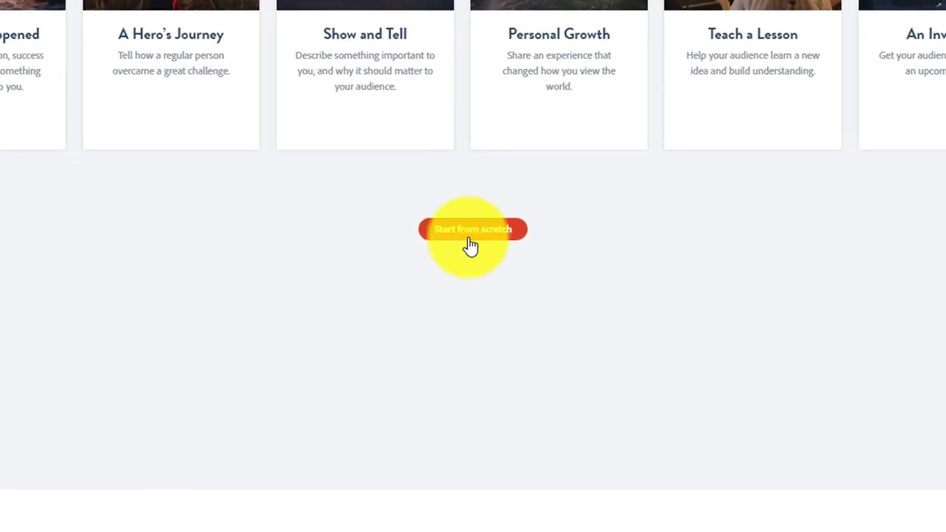
left_click(468, 240)
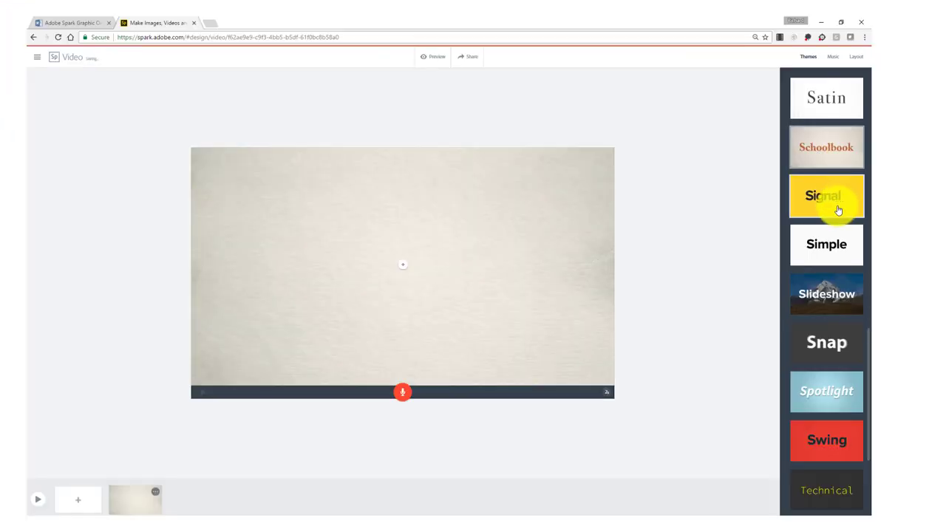
left_click(838, 210)
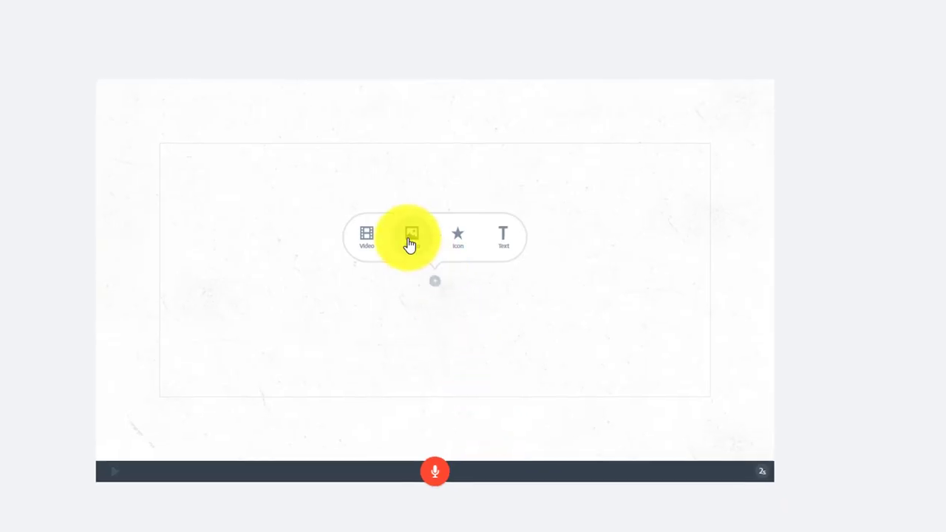
- Upload the Charlotte's Web cover photo to slide 1 and record about 3 seconds of narration
left_click(410, 243)
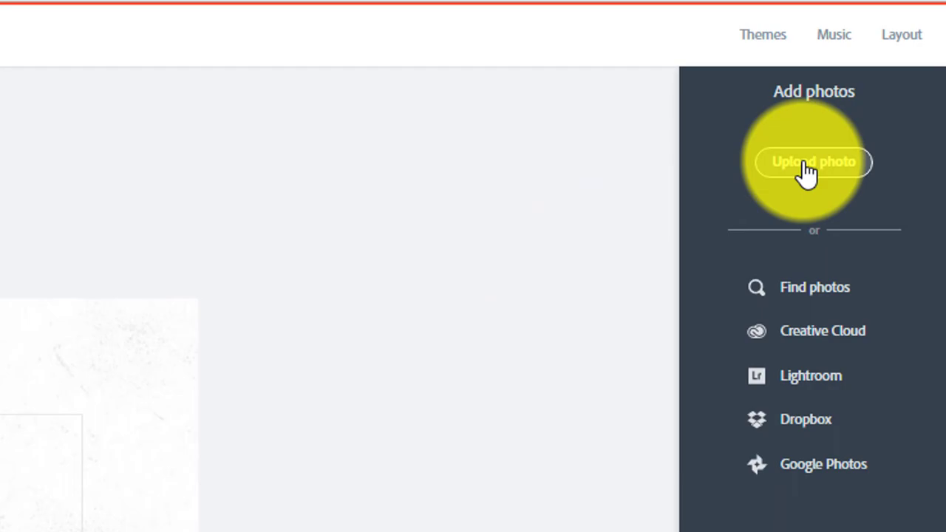
left_click(807, 170)
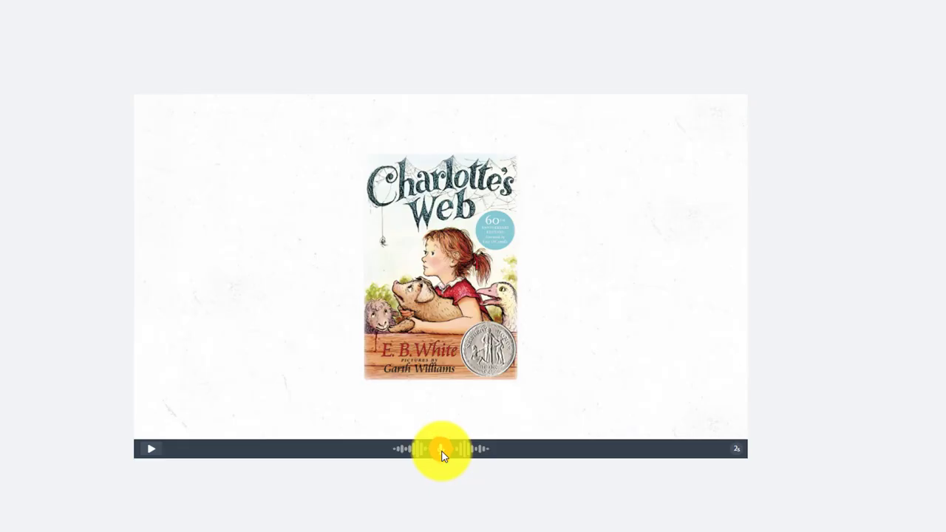
left_click_drag(442, 451, 443, 451)
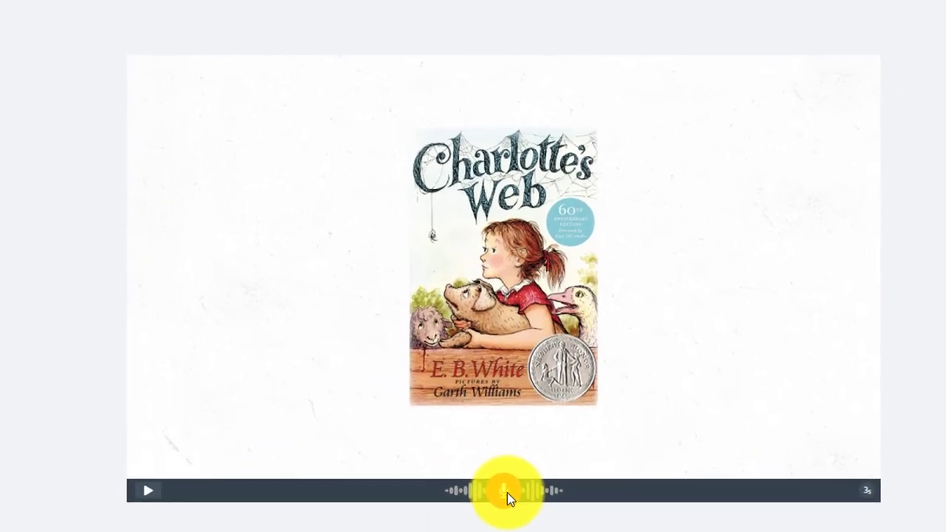
- Play back the cover slide's recorded narration
left_click(158, 499)
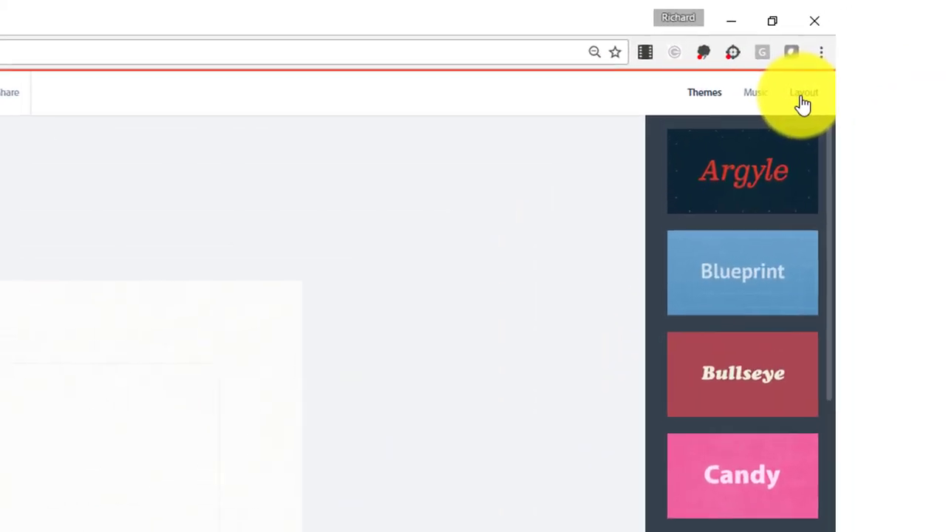
- Switch the blank second slide to the Thing + caption layout
left_click(927, 14)
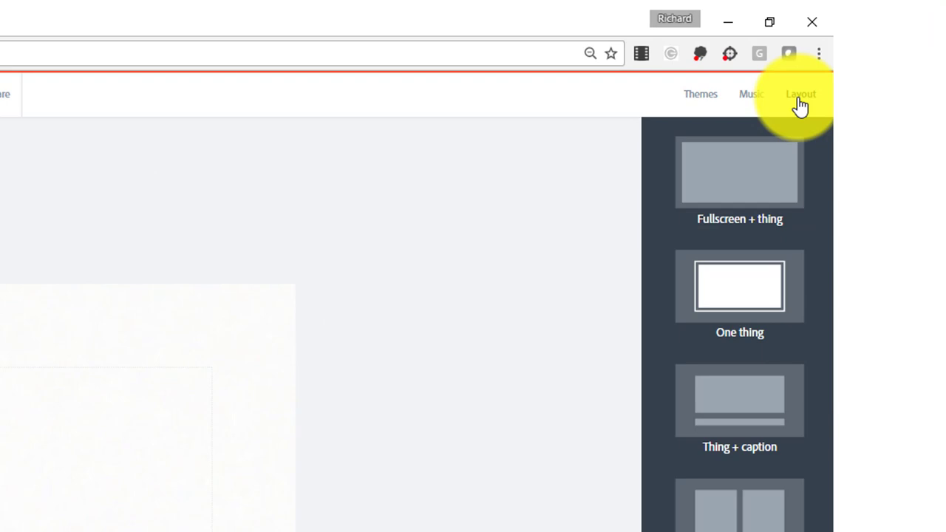
left_click(729, 397)
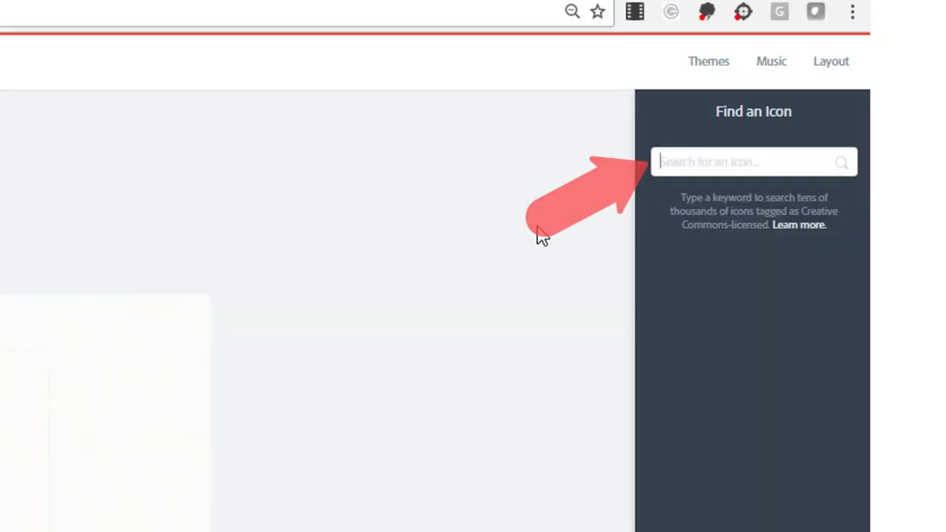
- Add a pig icon captioned 'Wilbur' and record about 6 seconds of narration for it
type("pig")
key("Return")
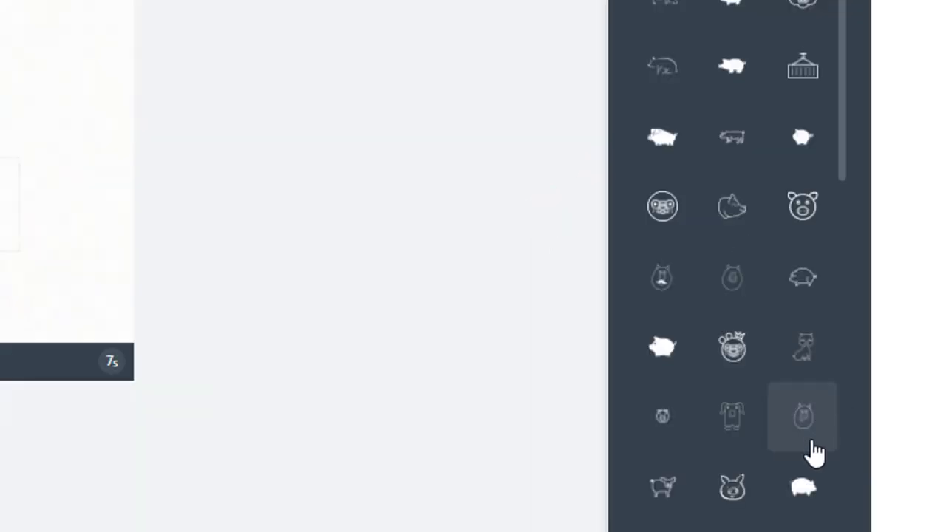
left_click(808, 435)
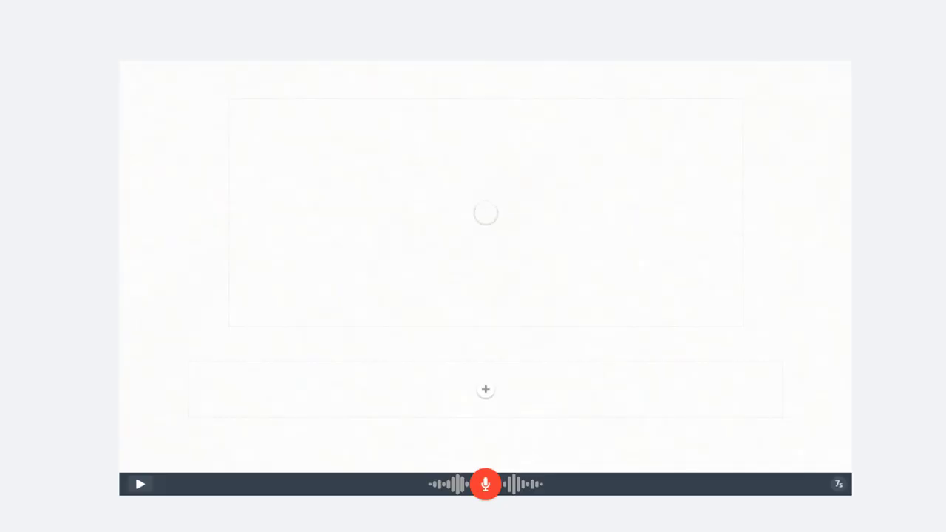
left_click(486, 391)
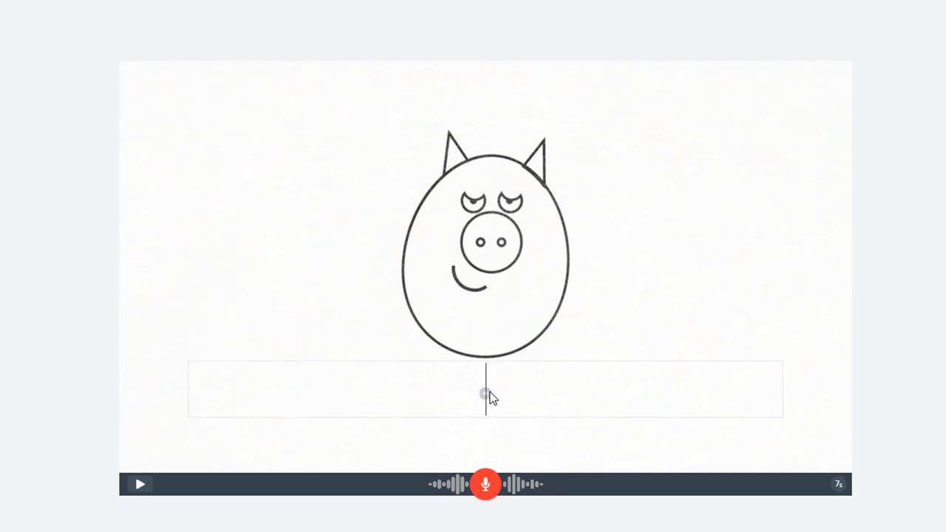
type("Wilb")
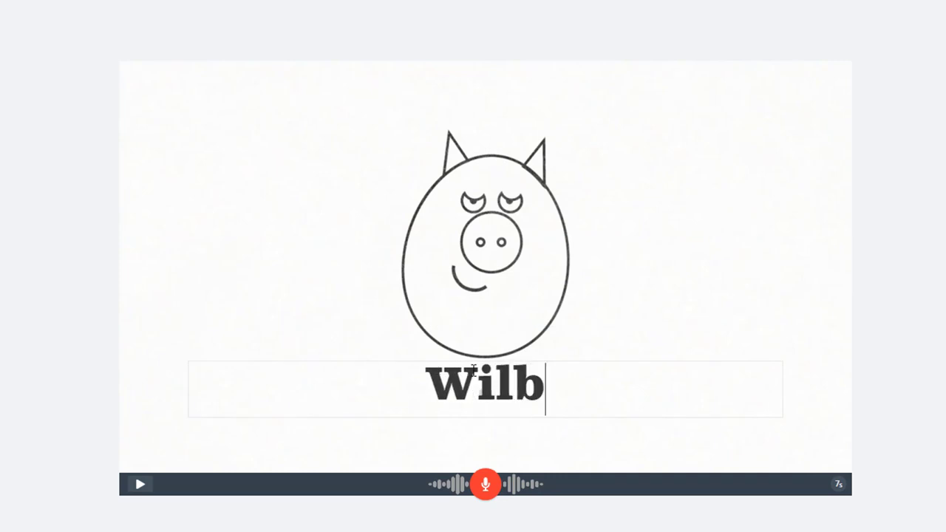
type("ur")
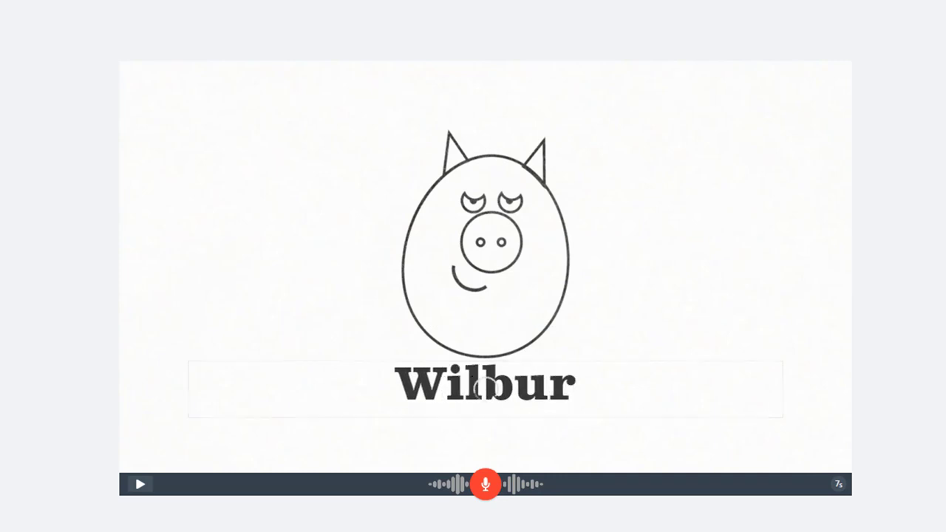
left_click(481, 485)
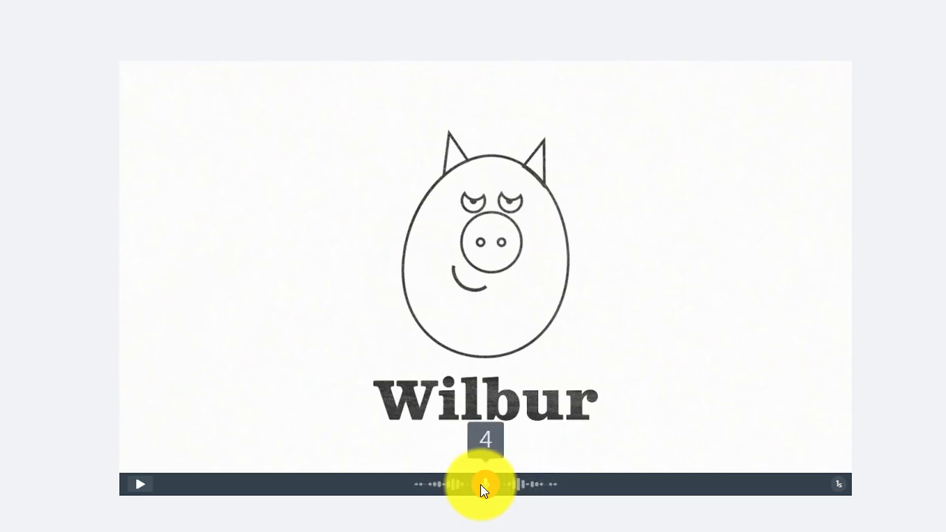
left_click(482, 484)
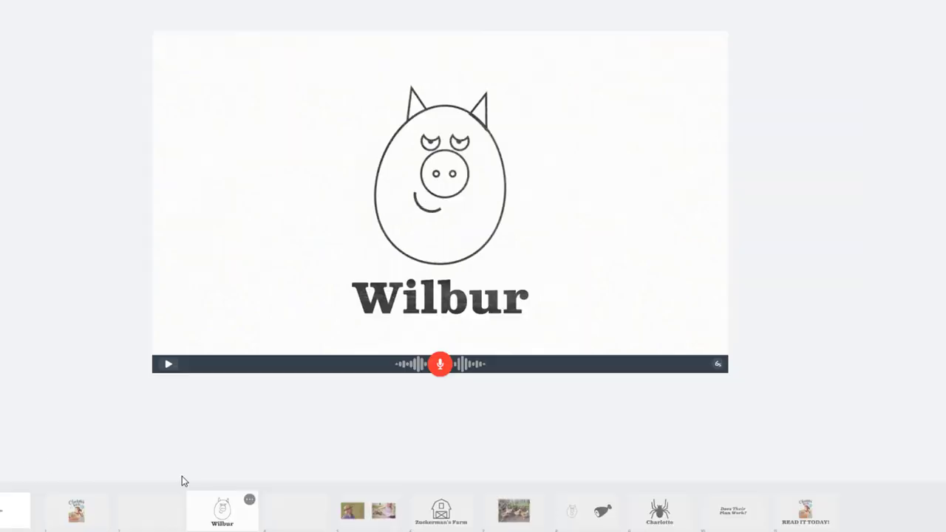
- Review the slides from the blank one through the Charlotte spider slide, then preview the whole video
left_click(290, 522)
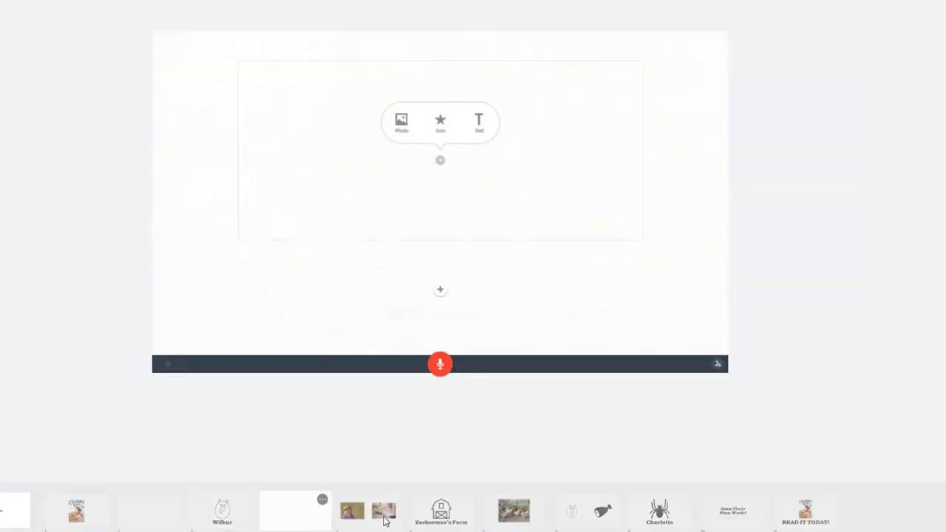
left_click(373, 520)
left_click(441, 512)
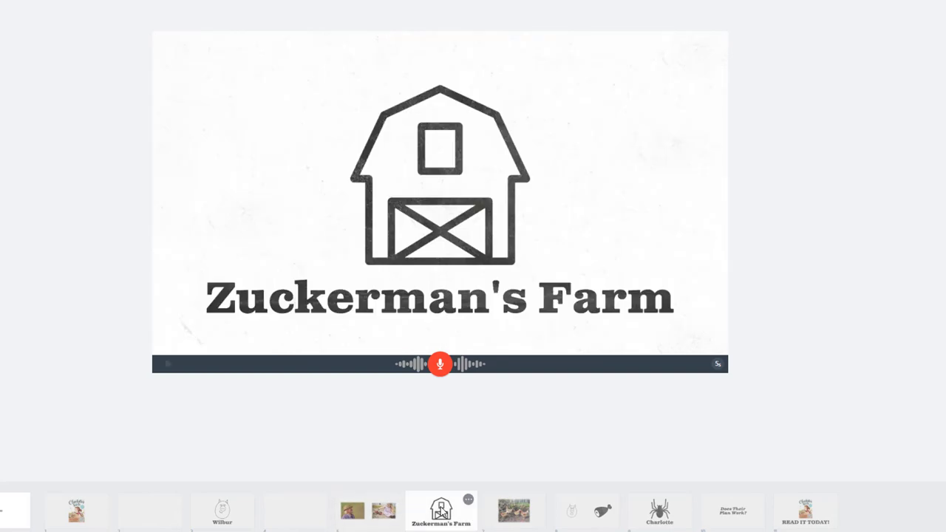
left_click(514, 510)
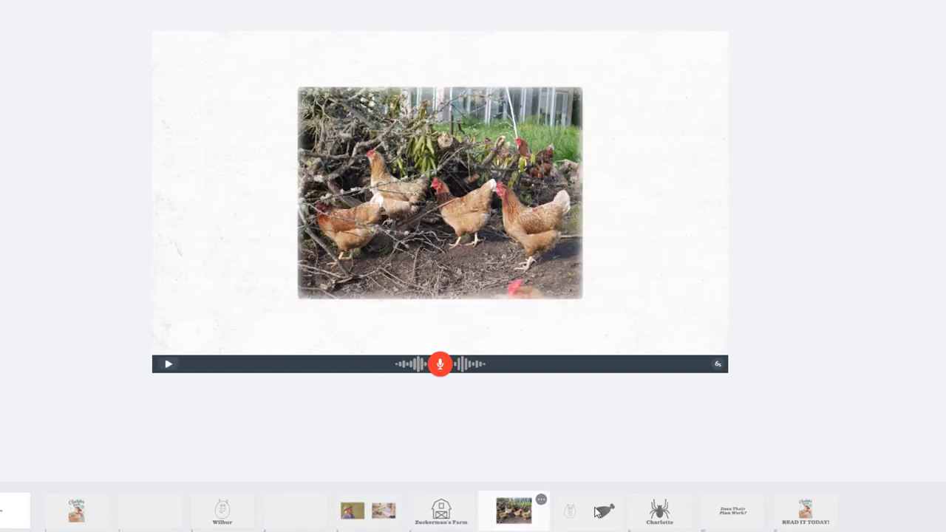
left_click(583, 512)
left_click(669, 515)
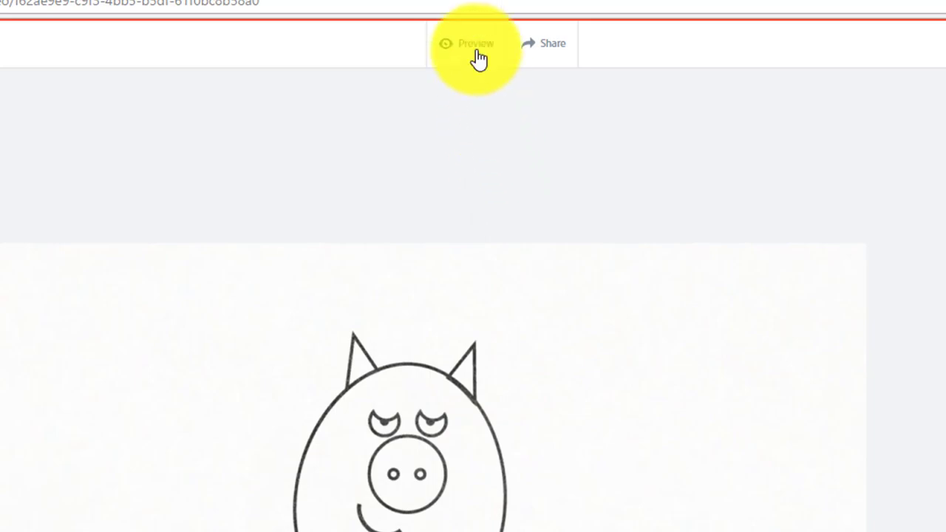
left_click(477, 56)
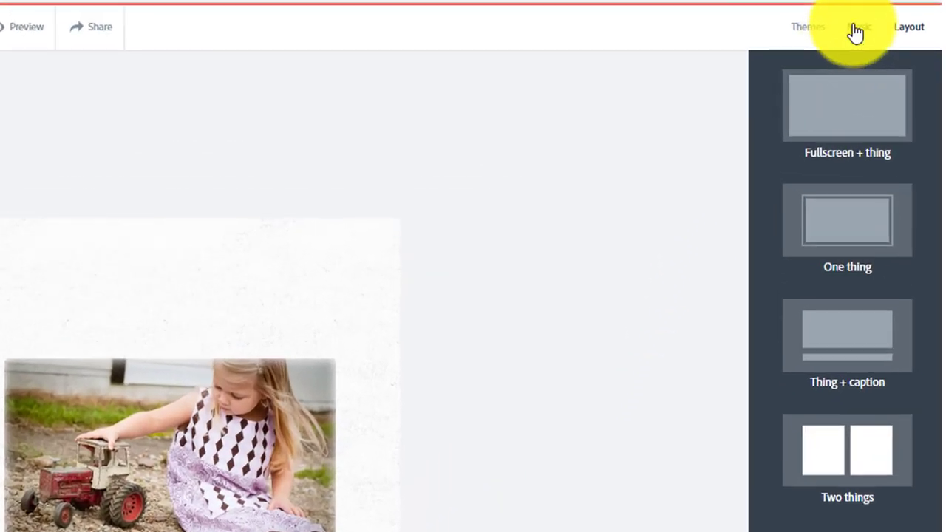
- Choose the Happy track Leap Frog as background music and sample Highway
left_click(858, 28)
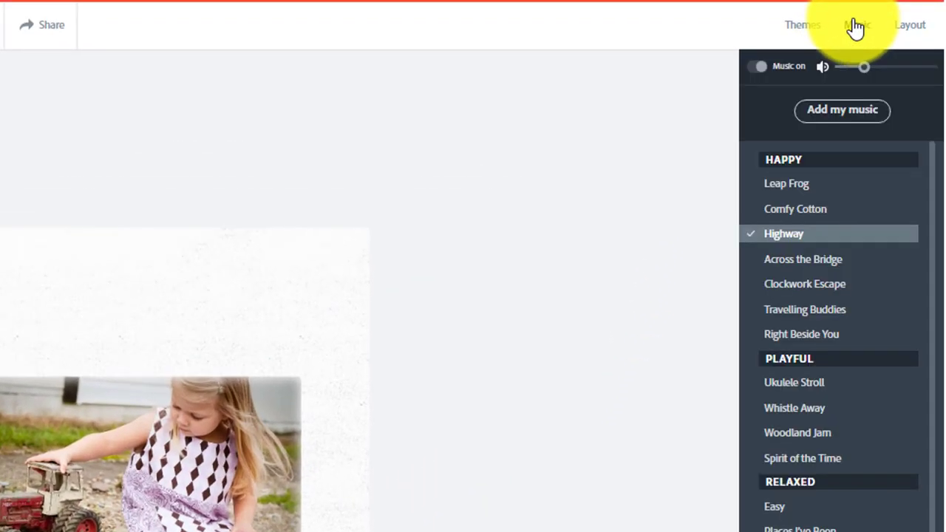
left_click(789, 186)
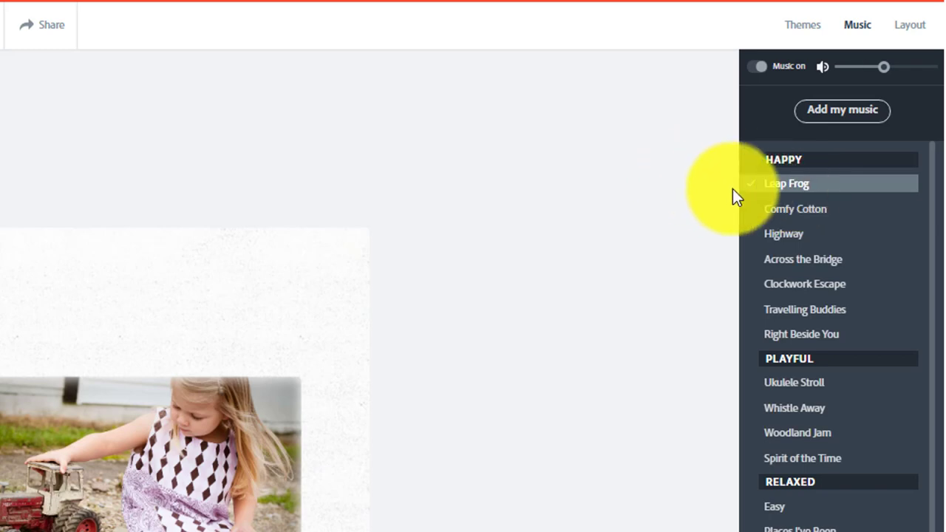
left_click(754, 235)
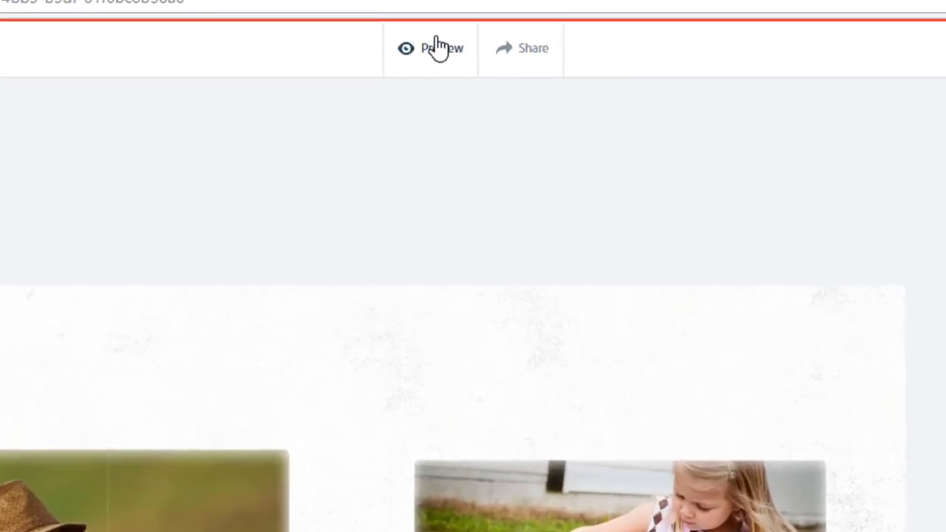
- Download the Charlotte's Web video from the Share publish dialog
left_click(534, 64)
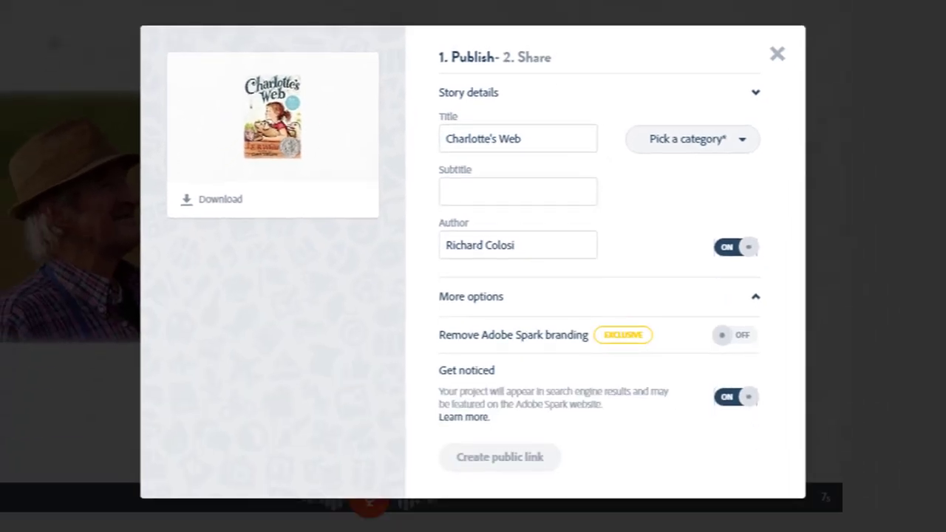
left_click(220, 200)
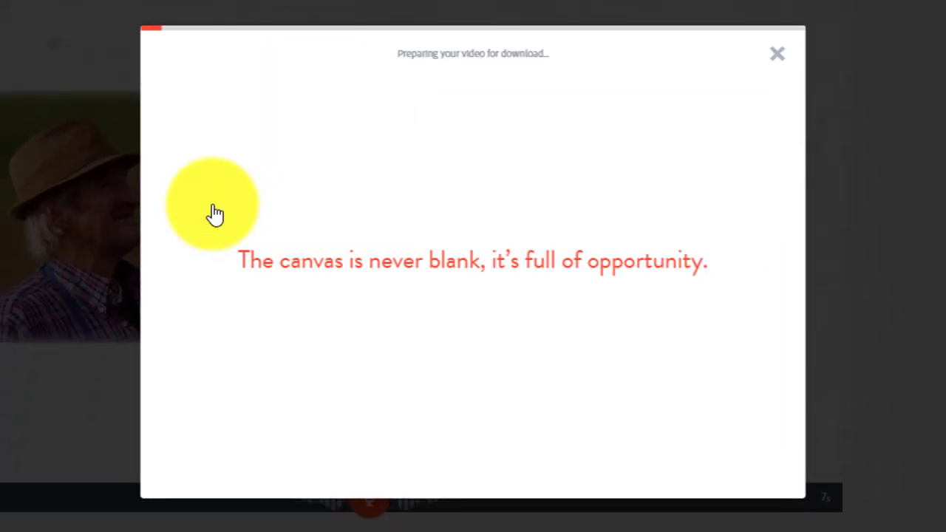